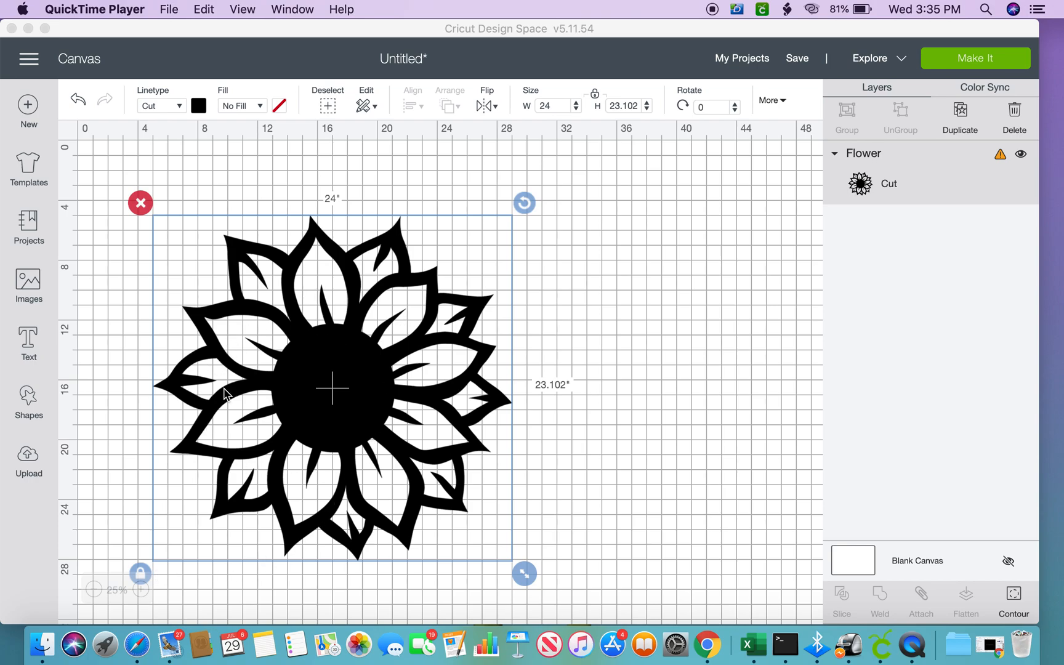
{"action": "left_click", "coordinate": [140, 589]}
{"action": "left_click", "coordinate": [141, 590]}
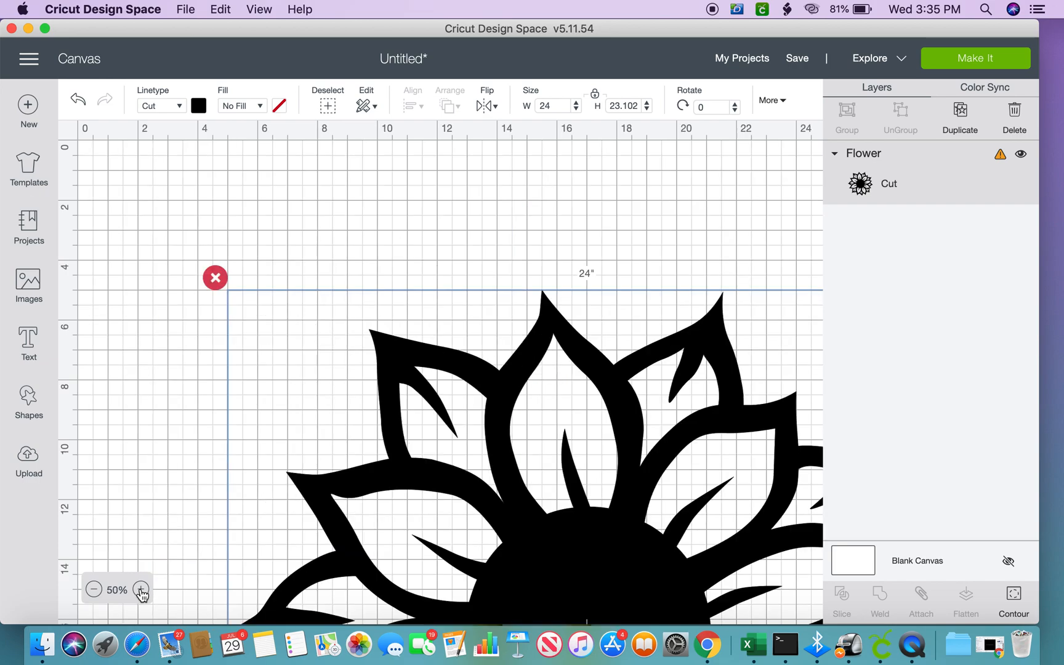
{"action": "left_click", "coordinate": [93, 592]}
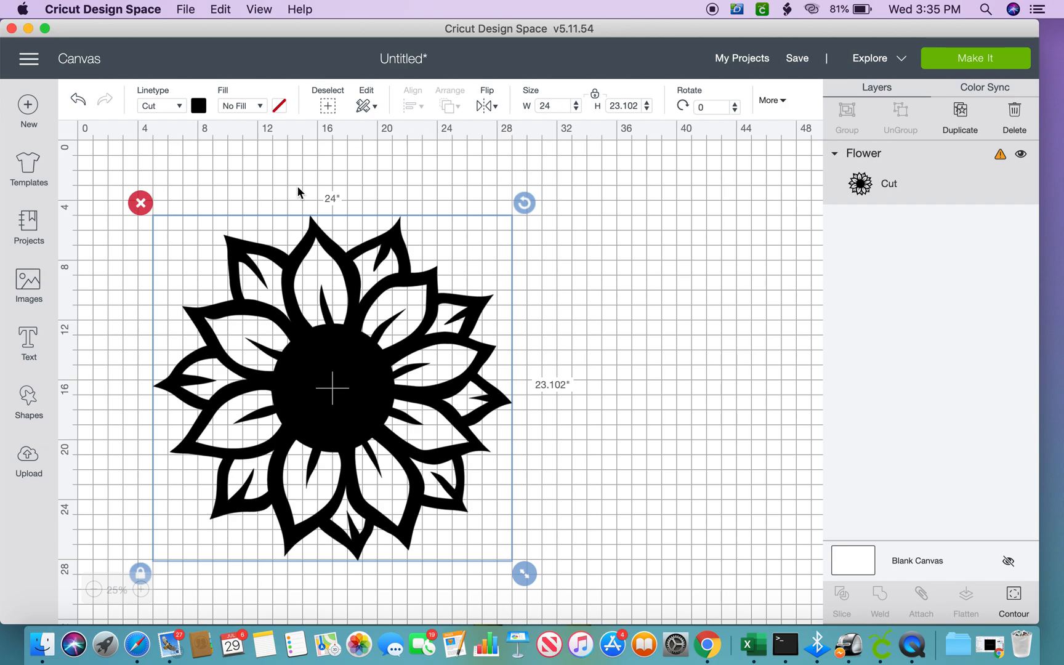
Step: Add a square shape, set its size to 25 inches and place it clear of the flower on its right side
{"action": "left_click", "coordinate": [26, 396]}
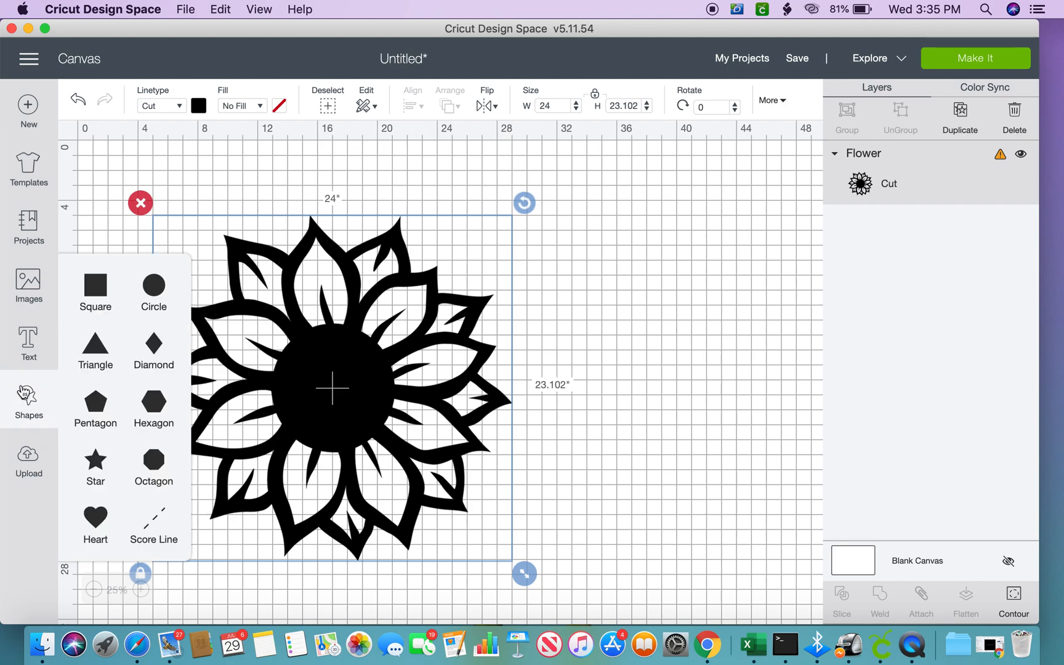
{"action": "left_click", "coordinate": [94, 290]}
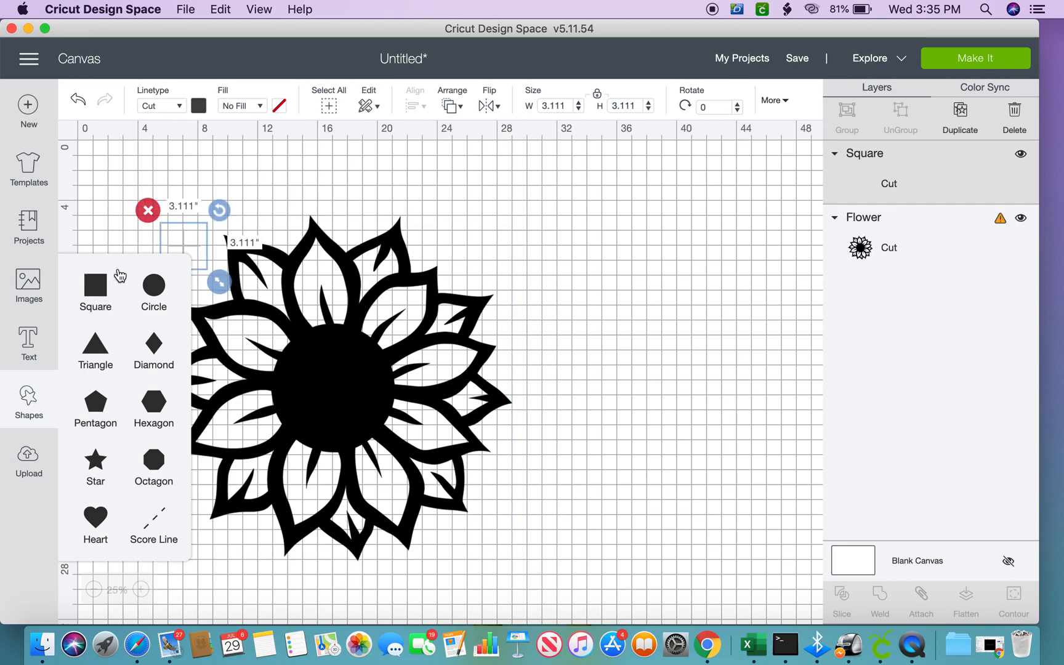
{"action": "left_click_drag", "start_coordinate": [194, 246], "coordinate": [526, 230]}
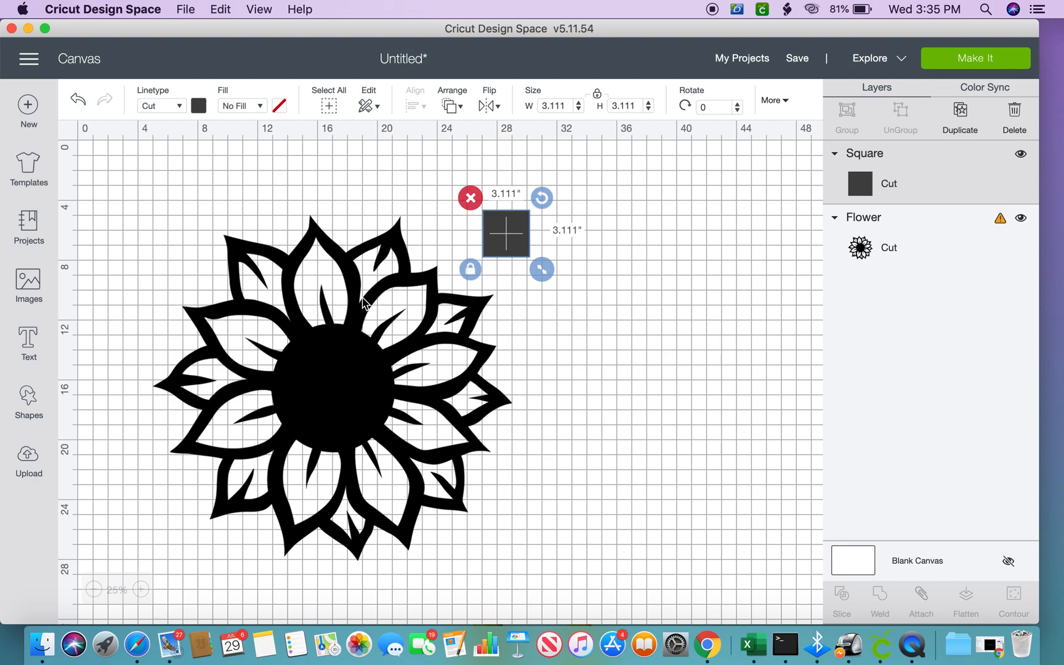
{"action": "left_click", "coordinate": [567, 105]}
{"action": "type", "text": "25"}
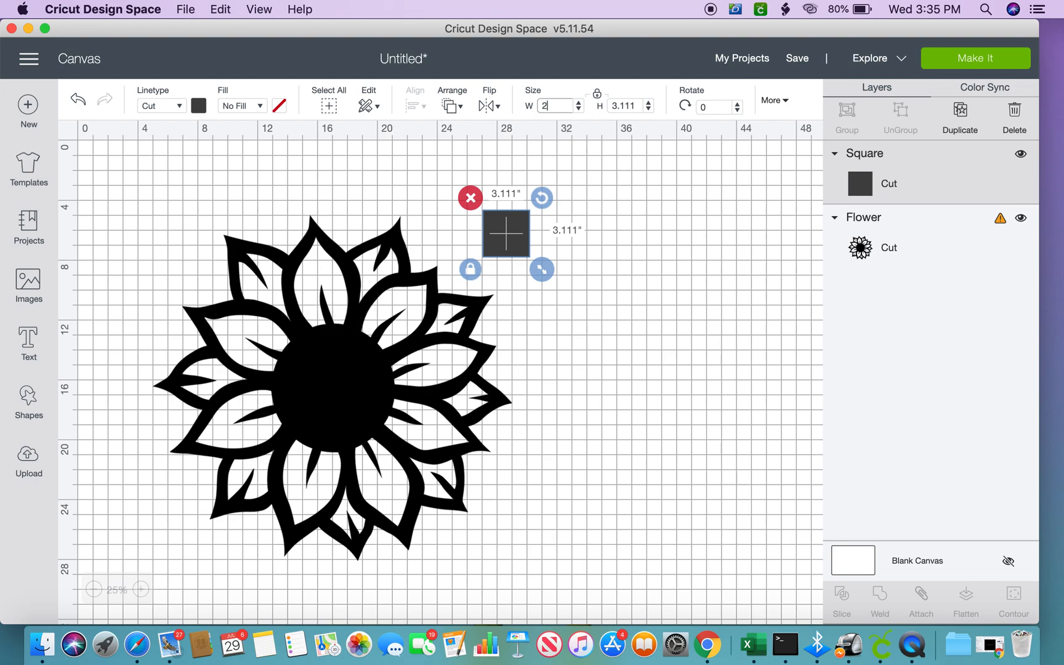
{"action": "key", "text": "Return"}
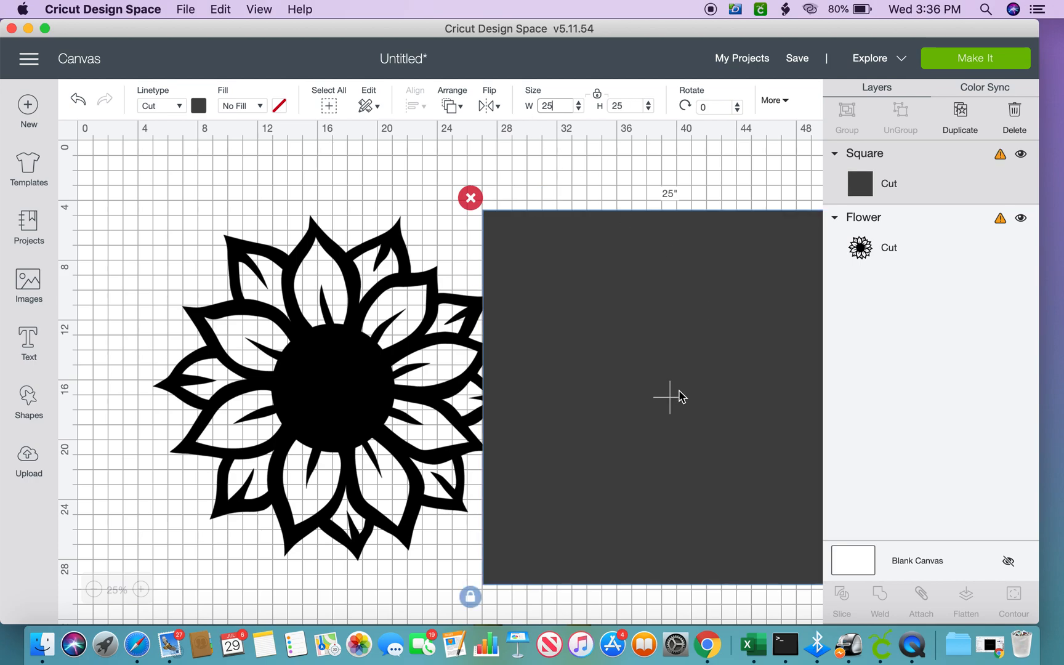
{"action": "left_click_drag", "start_coordinate": [675, 404], "coordinate": [704, 380]}
Step: Resize the flower to a width of 22 inches with its proportions locked
{"action": "left_click", "coordinate": [358, 387]}
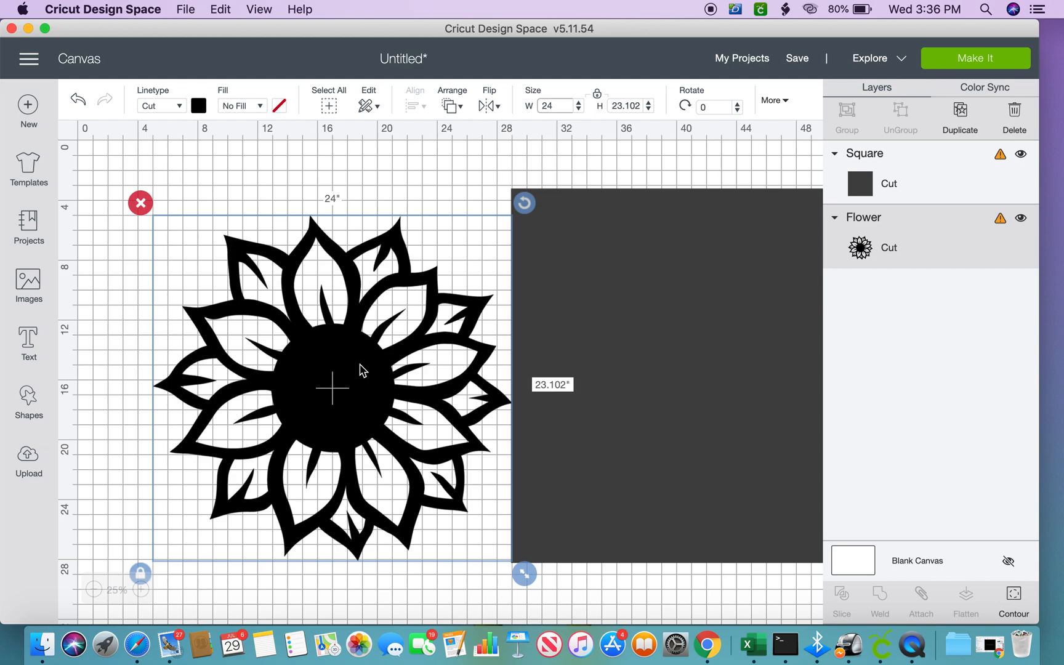
{"action": "key", "text": "BackSpace"}
{"action": "type", "text": "2"}
{"action": "key", "text": "Return"}
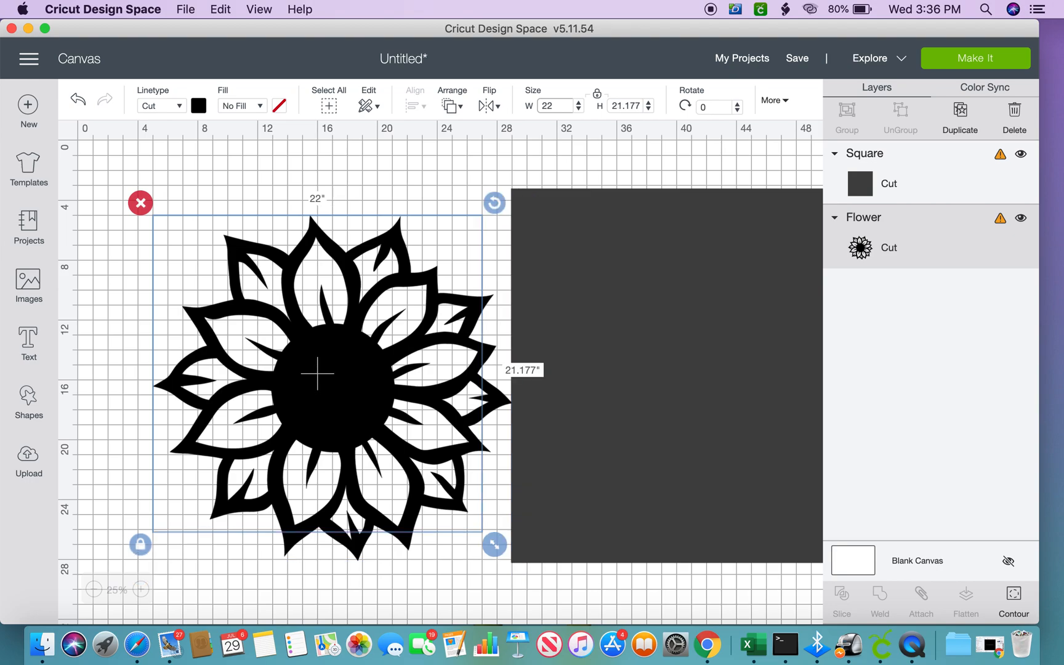
Step: Cover the right half of the flower with the square, then slice the flower with it
{"action": "left_click", "coordinate": [653, 405]}
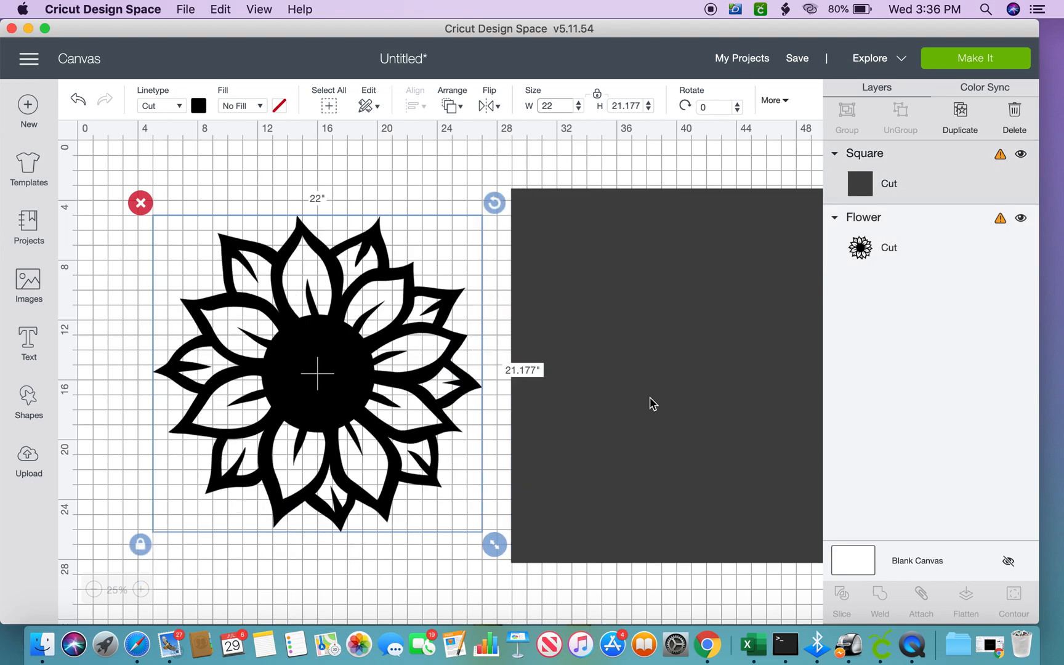
{"action": "left_click_drag", "start_coordinate": [652, 404], "coordinate": [446, 394]}
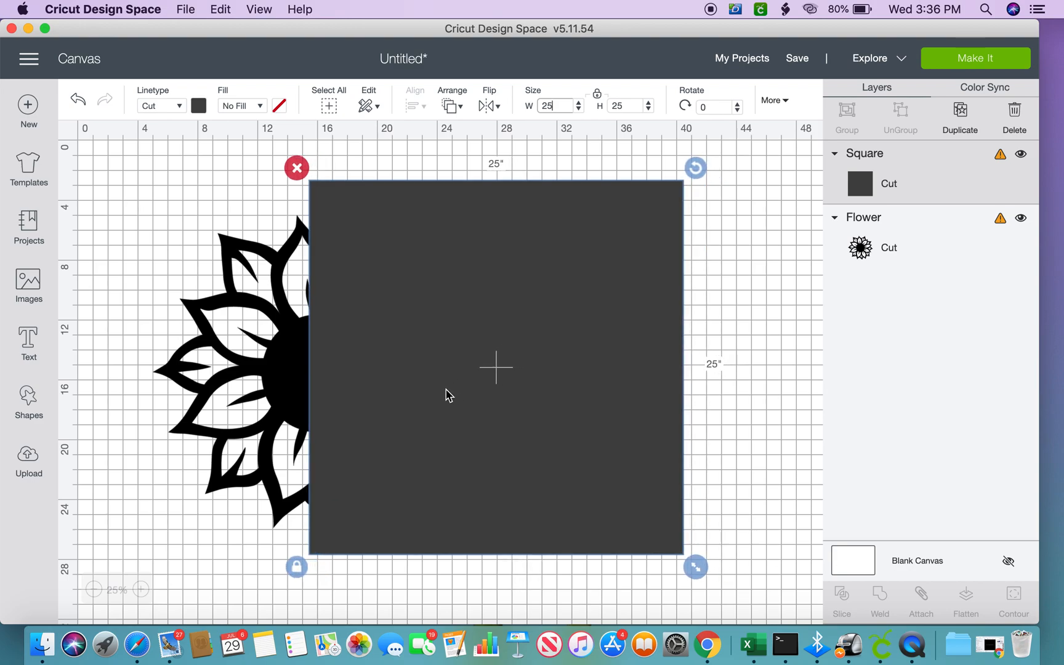
{"action": "left_click", "coordinate": [331, 108]}
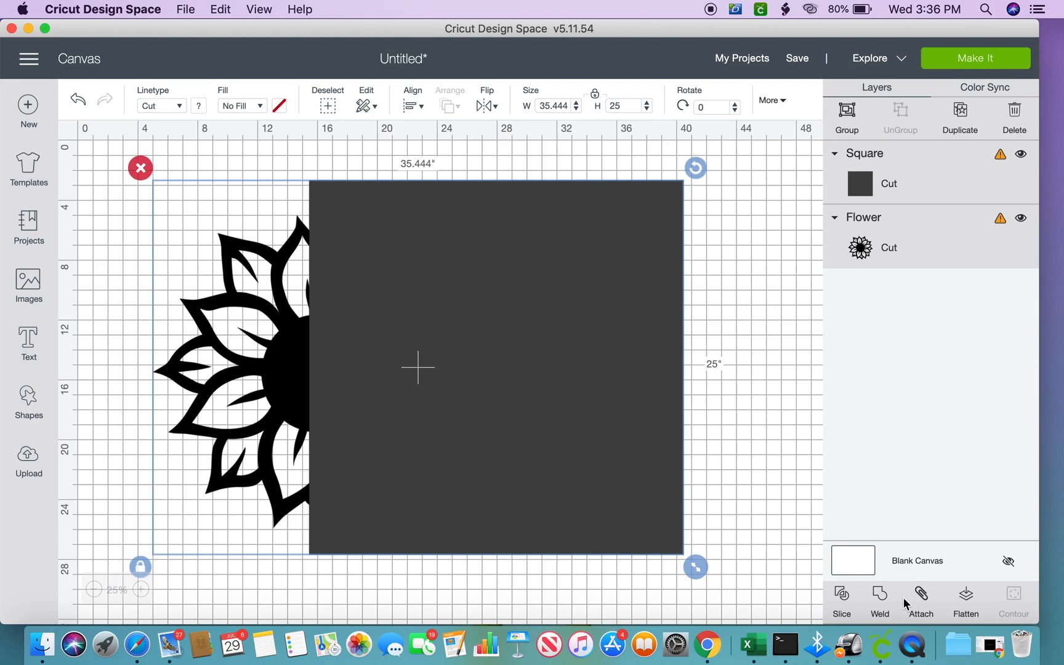
{"action": "left_click", "coordinate": [843, 596]}
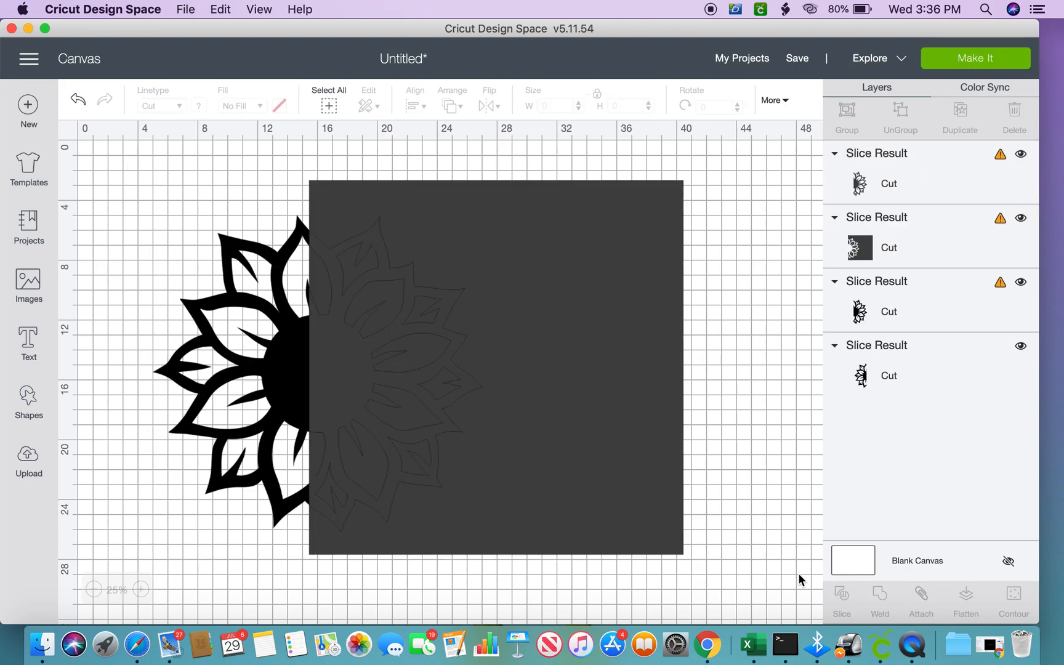
Step: Delete the two leftover gray slice pieces, the cut-out square and the gray half flower
{"action": "left_click_drag", "start_coordinate": [561, 394], "coordinate": [766, 441]}
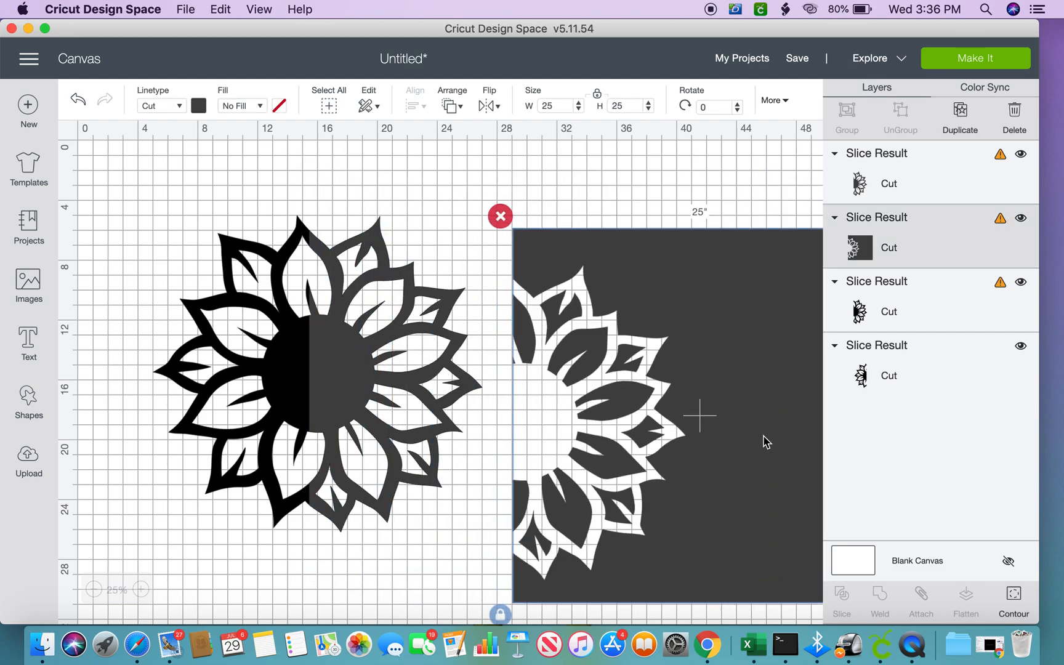
{"action": "left_click", "coordinate": [500, 216]}
{"action": "left_click_drag", "start_coordinate": [338, 378], "coordinate": [590, 362]}
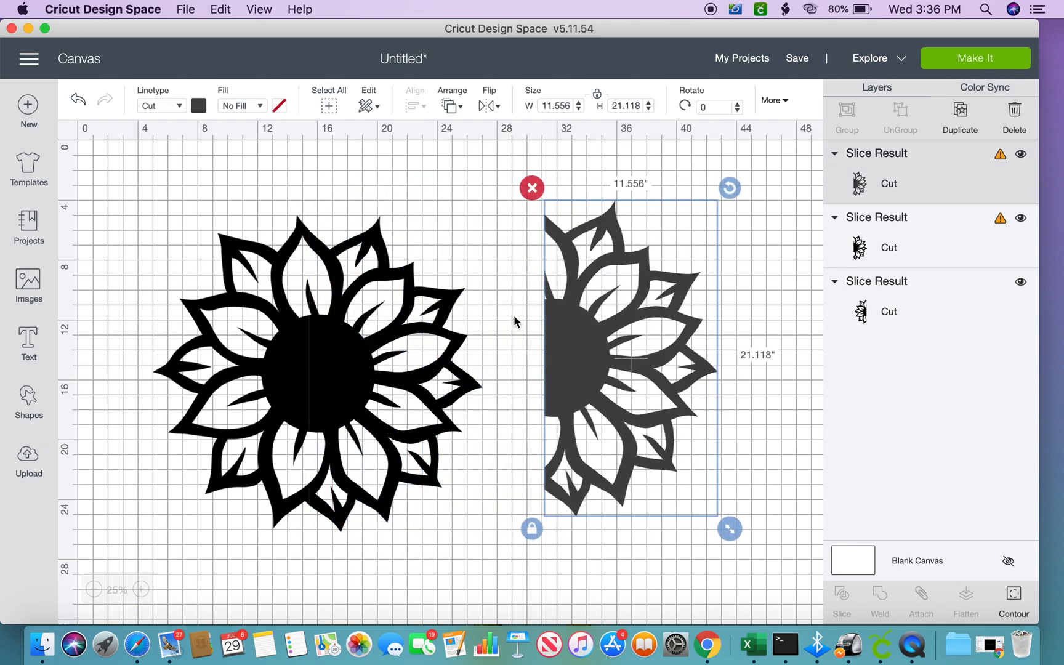
{"action": "left_click", "coordinate": [532, 188]}
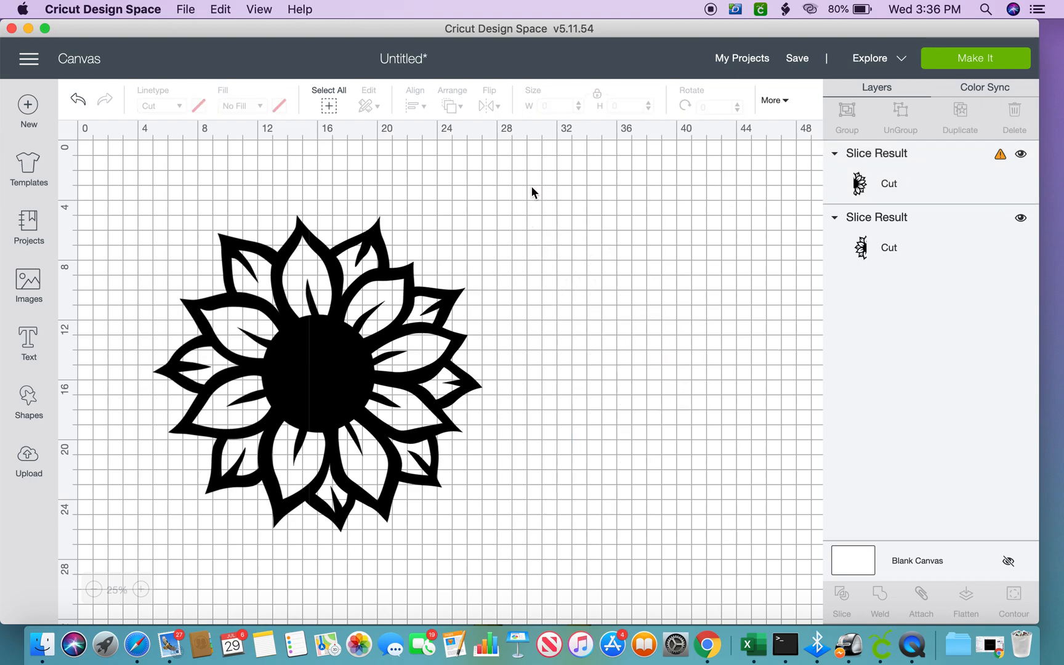
Step: Separate the right flower half from the left half and set its width to 11.5 inches
{"action": "left_click_drag", "start_coordinate": [340, 385], "coordinate": [414, 381]}
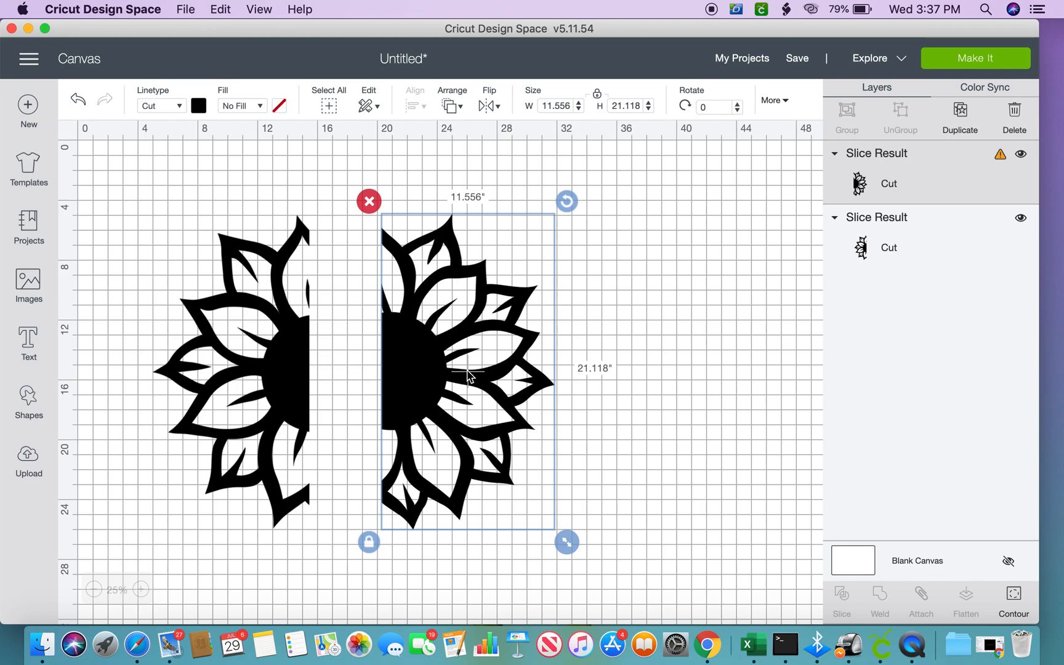
{"action": "left_click", "coordinate": [259, 346]}
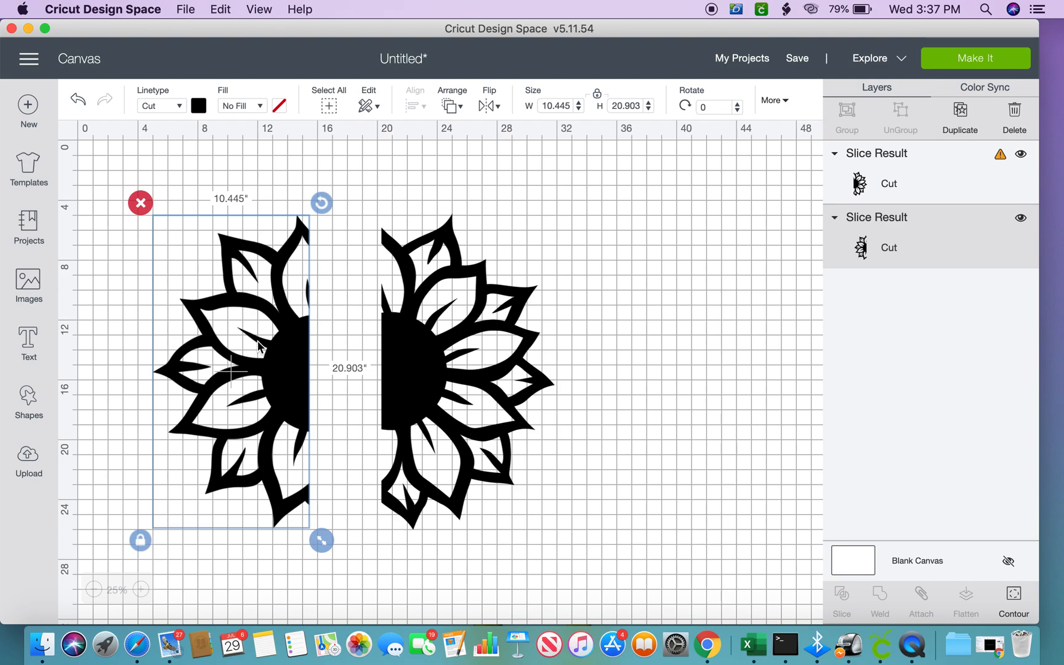
{"action": "left_click", "coordinate": [423, 356]}
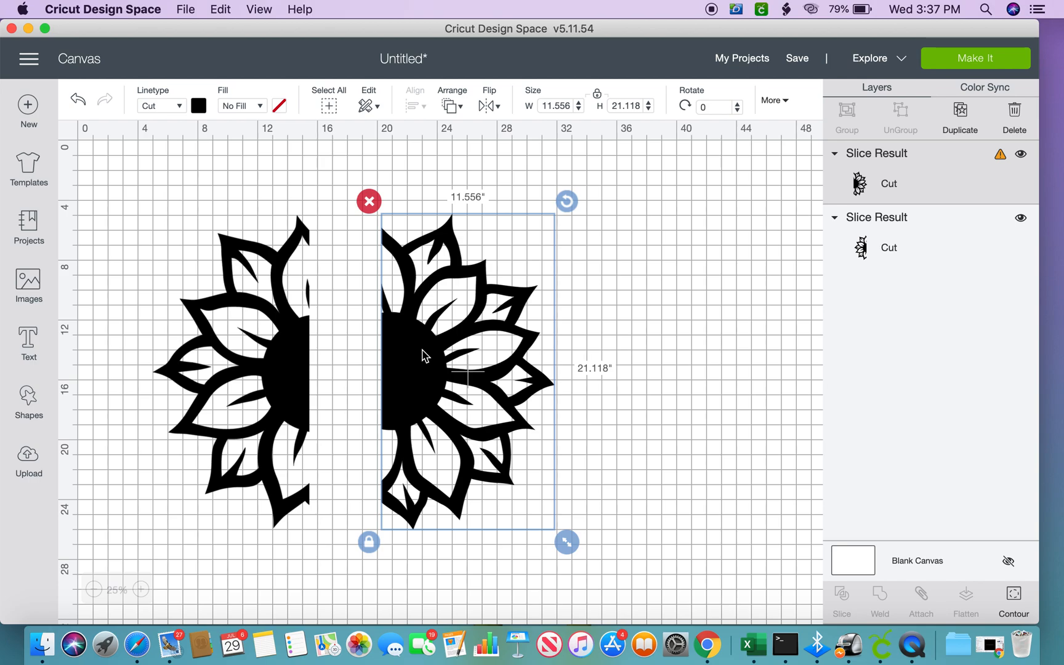
{"action": "left_click", "coordinate": [572, 106]}
{"action": "key", "text": "BackSpace"}
{"action": "key", "text": "BackSpace"}
{"action": "key", "text": "Return"}
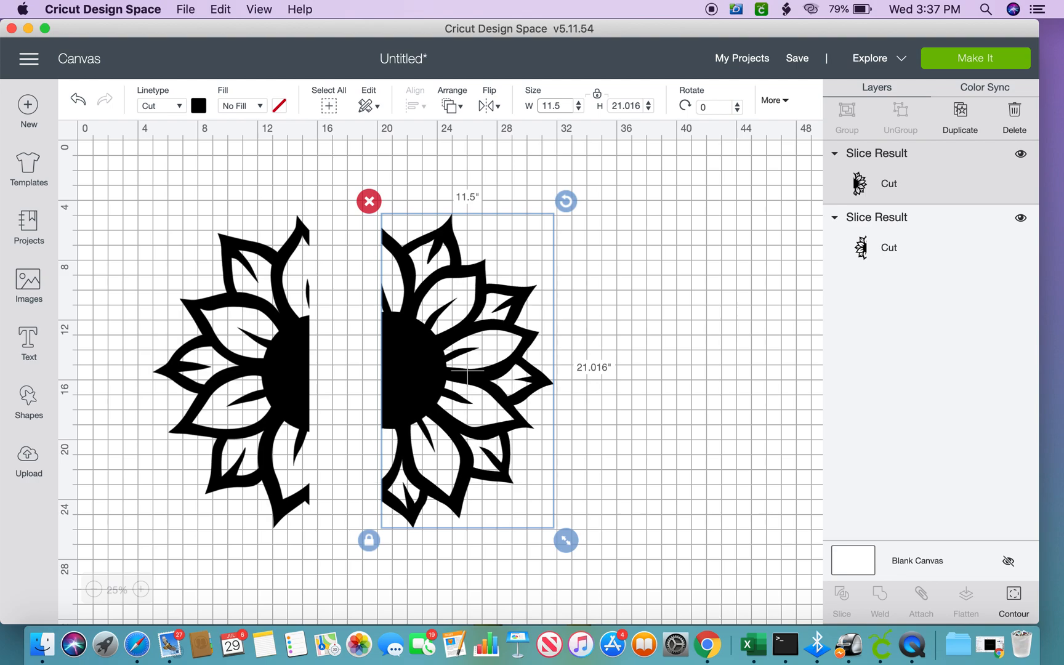
Step: Move the right flower half back against the left half so the two align as a whole flower
{"action": "left_click_drag", "start_coordinate": [409, 361], "coordinate": [371, 361]}
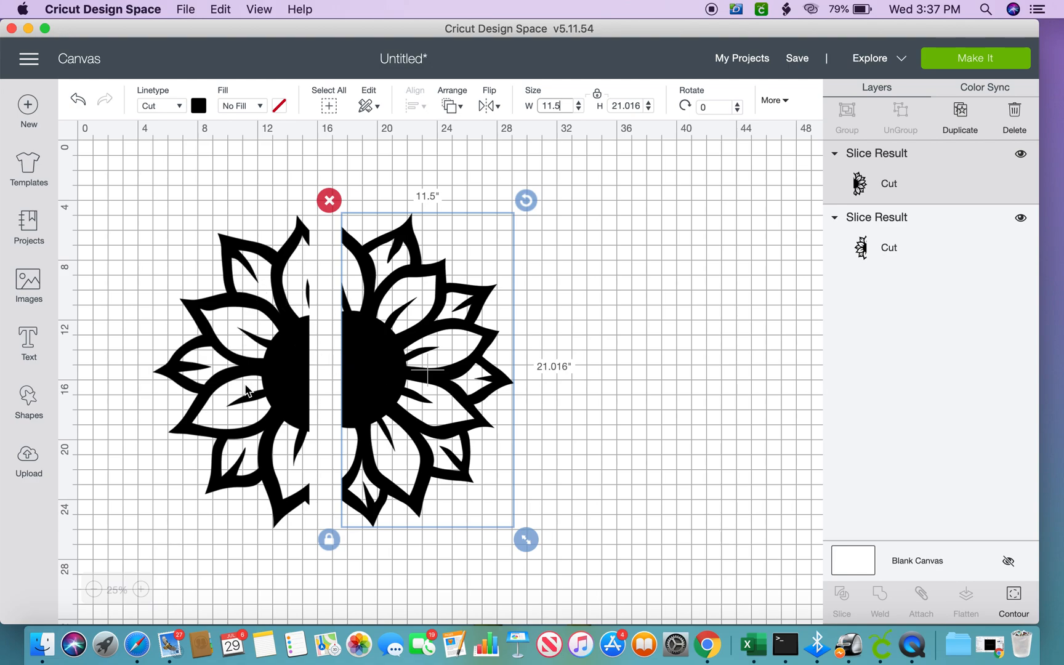
{"action": "left_click_drag", "start_coordinate": [394, 357], "coordinate": [363, 362]}
{"action": "left_click", "coordinate": [575, 394]}
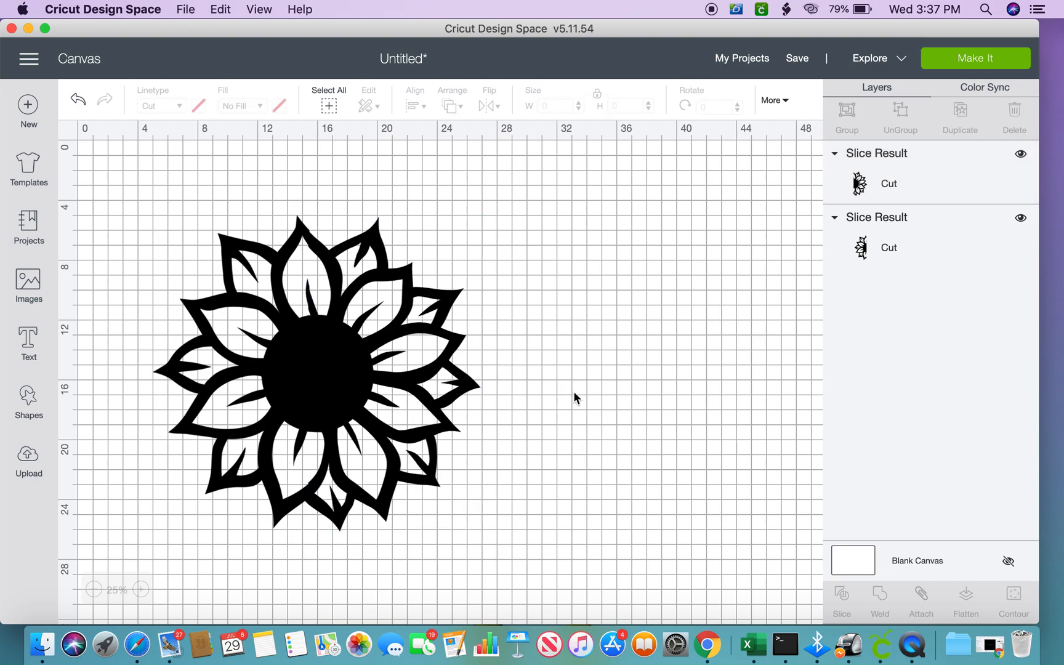